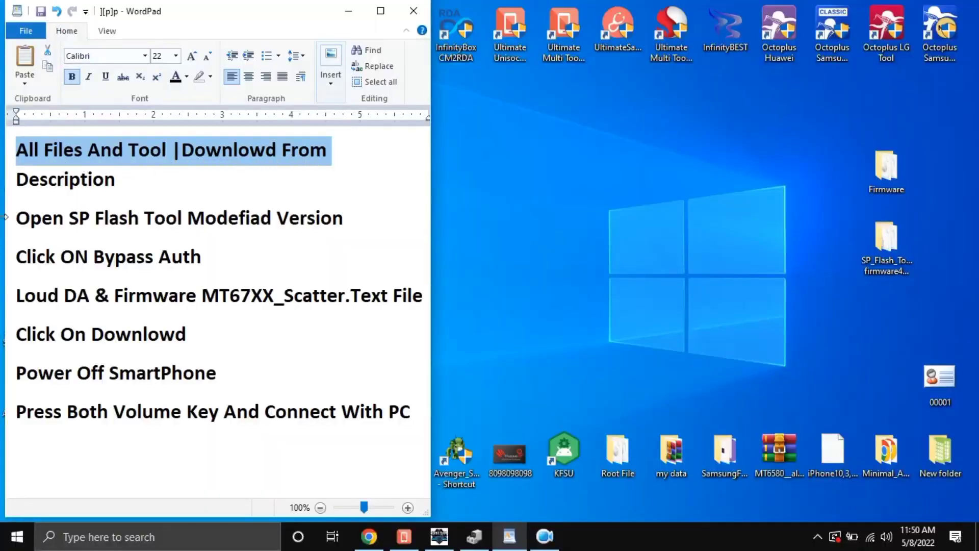
# - Highlight the "Description" line and the "Open SP Flash Tool Modefiad Version" line in the WordPad notes
pyautogui.click(10, 191)
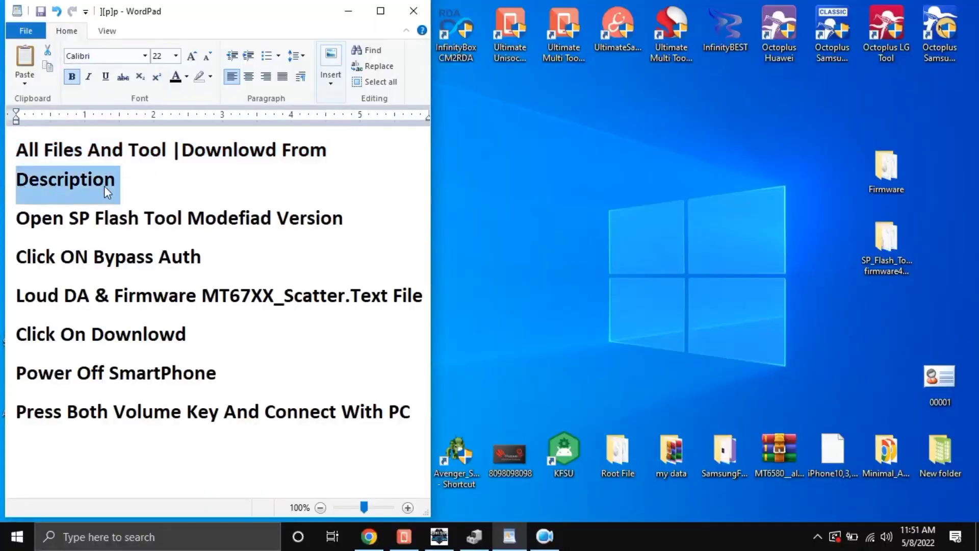
pyautogui.click(17, 232)
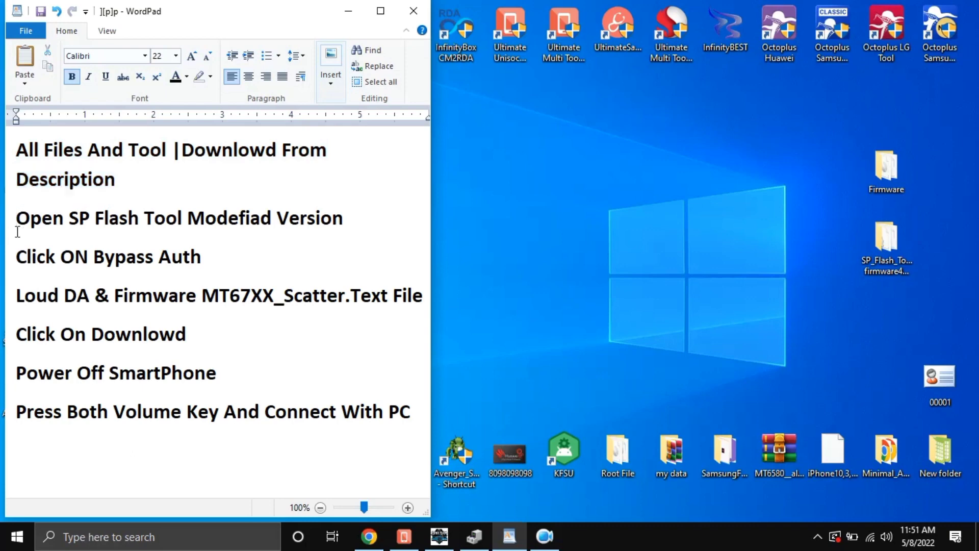
pyautogui.tripleClick(18, 232)
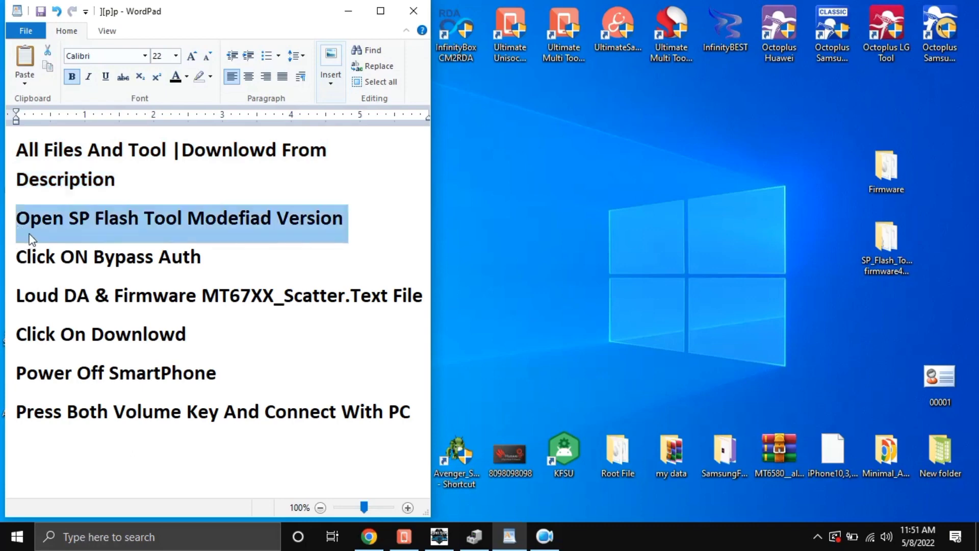
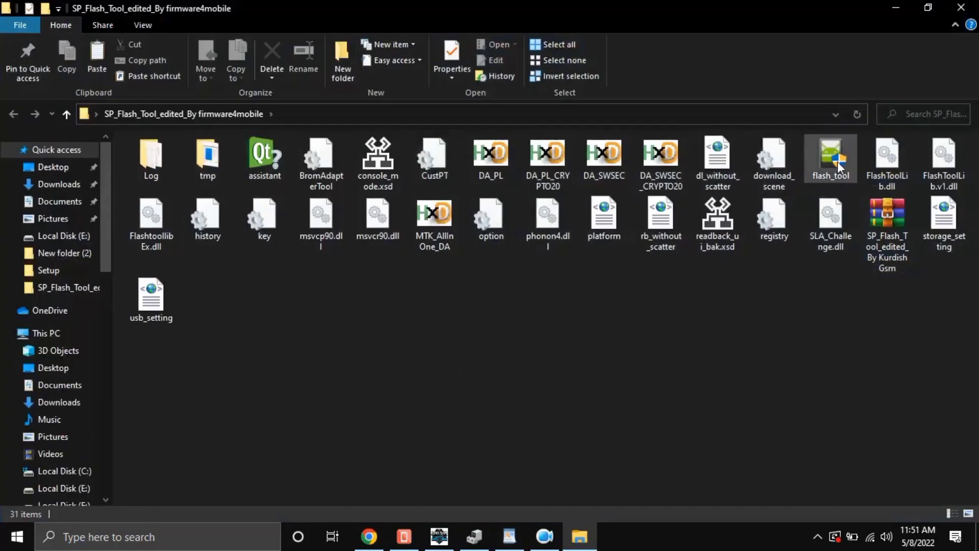
# - Launch flash_tool from the SP_Flash_Tool_edited_By firmware4mobile folder, dismissing its startup web page and alert, and position its window beside the notes
pyautogui.doubleClick(838, 168)
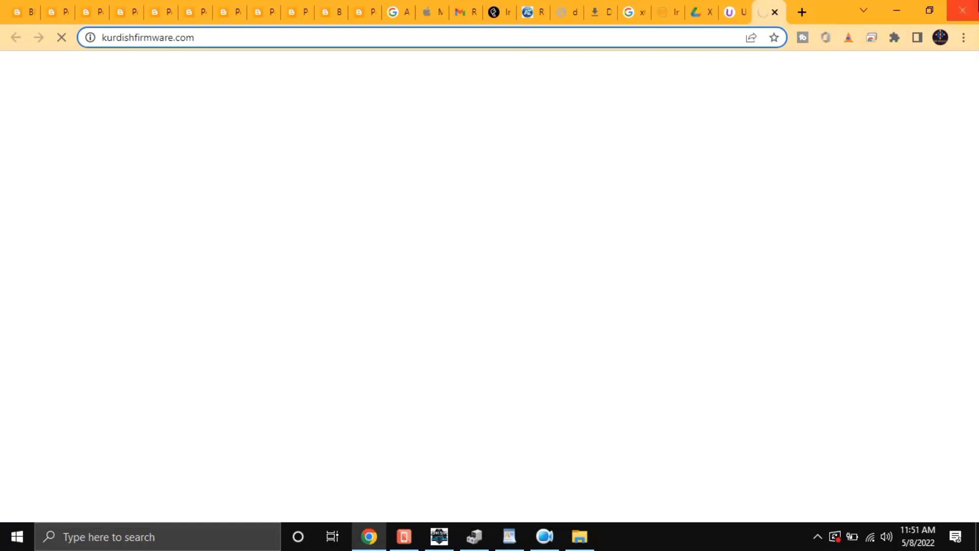
pyautogui.click(775, 12)
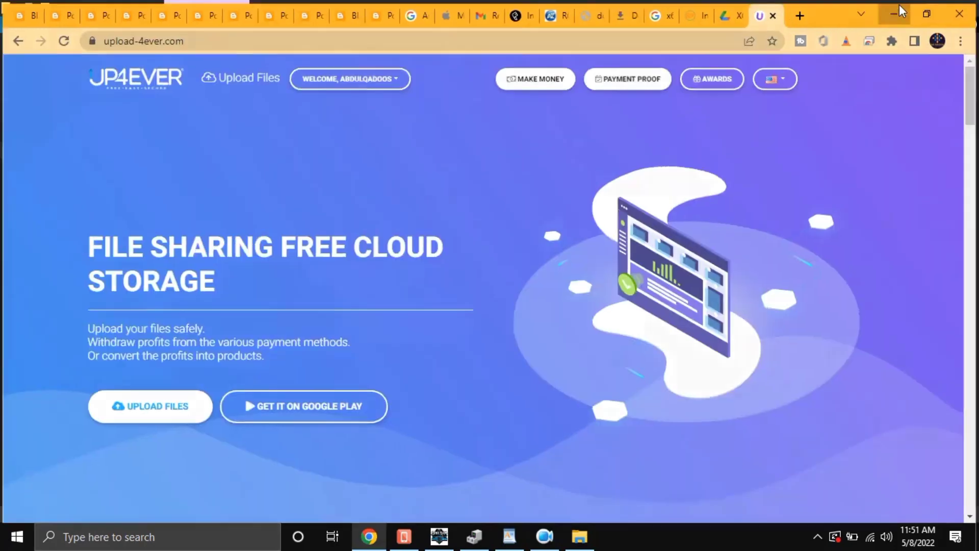
pyautogui.click(898, 9)
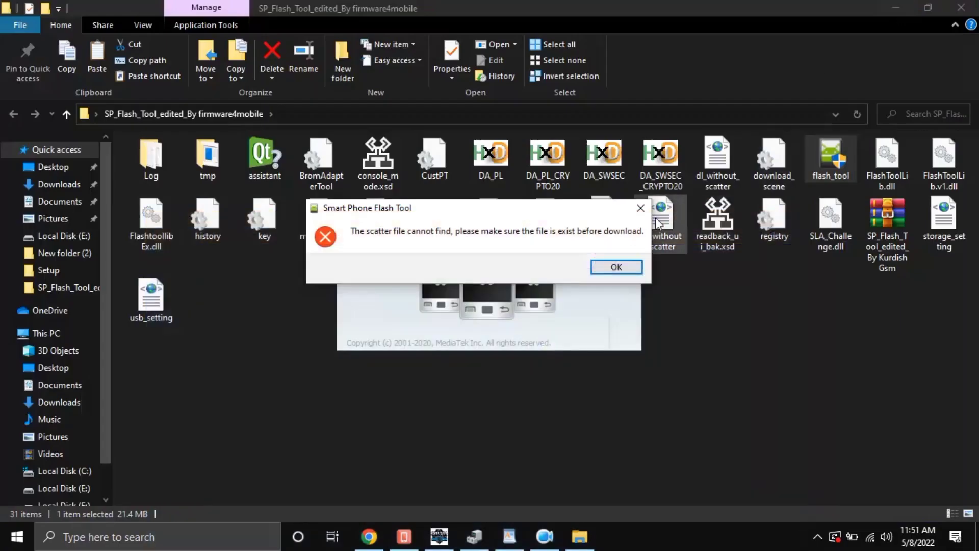
pyautogui.click(616, 267)
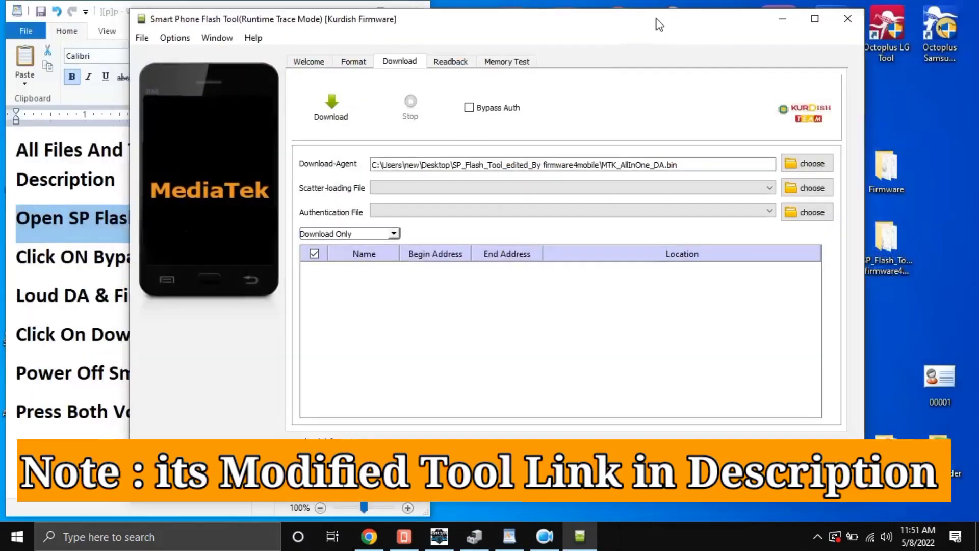
pyautogui.moveTo(659, 25); pyautogui.dragTo(761, 20)
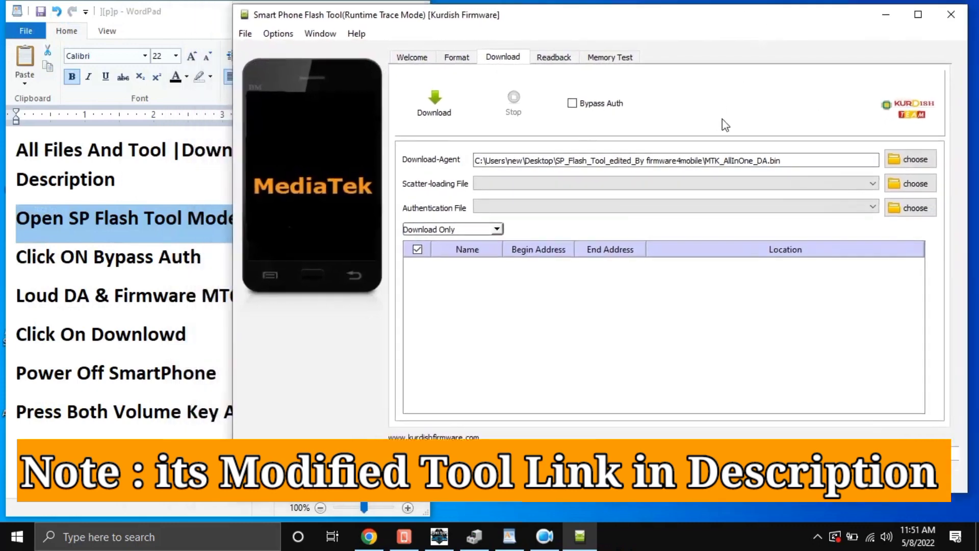
# - Highlight the "Click ON Bypass Auth" note and enable Bypass Auth in the flash tool
pyautogui.click(95, 239)
pyautogui.click(9, 269)
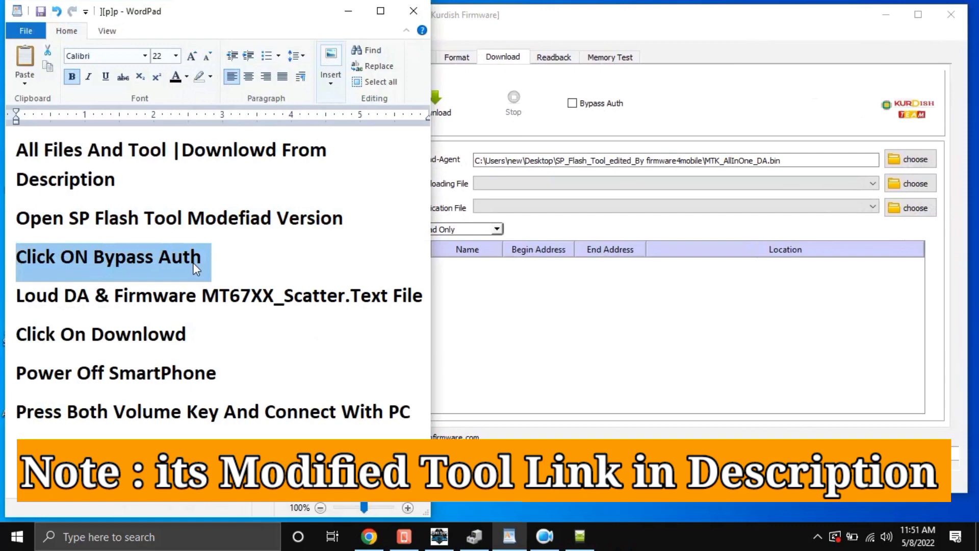
pyautogui.click(733, 93)
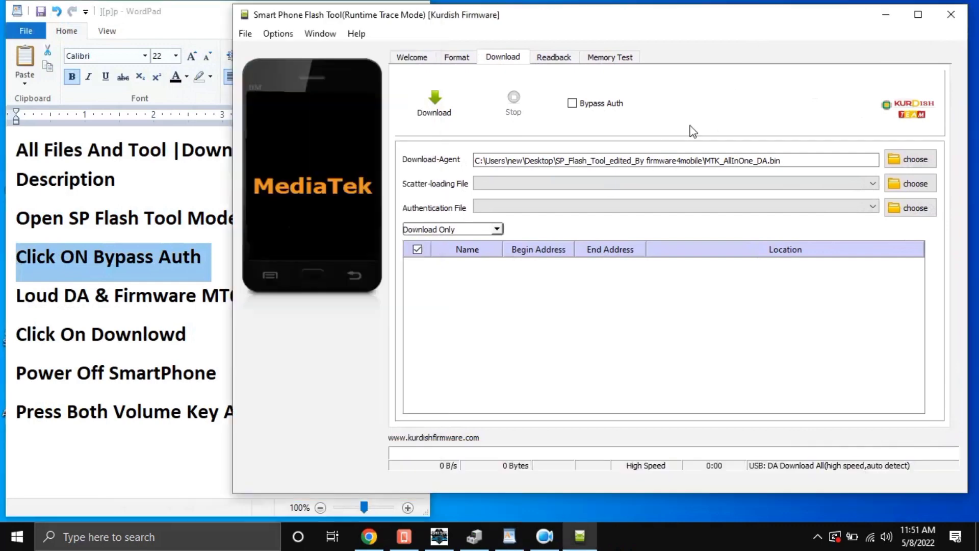
pyautogui.click(572, 105)
# - Highlight the note on loading the DA and scatter file, and load MTK_AllInOne_DA as the Download-Agent
pyautogui.click(107, 291)
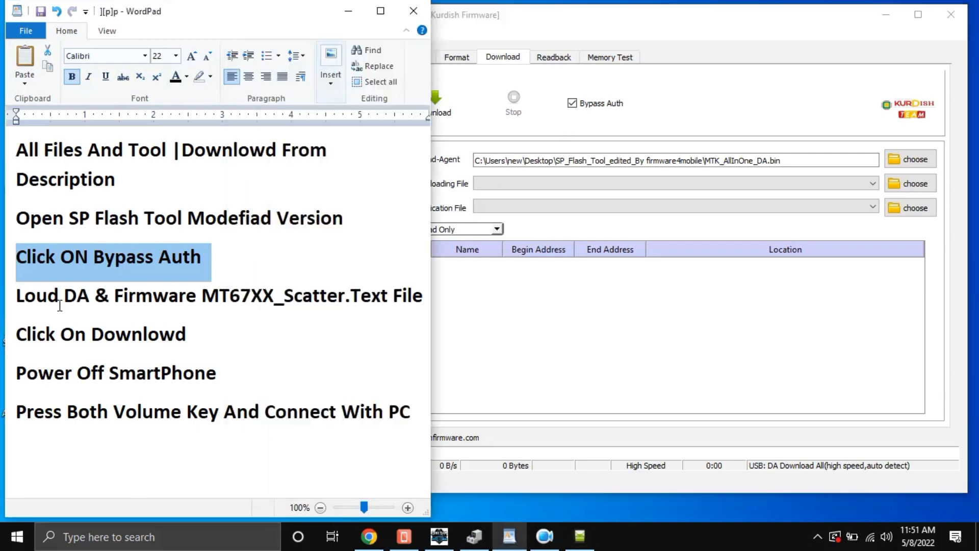
pyautogui.click(6, 305)
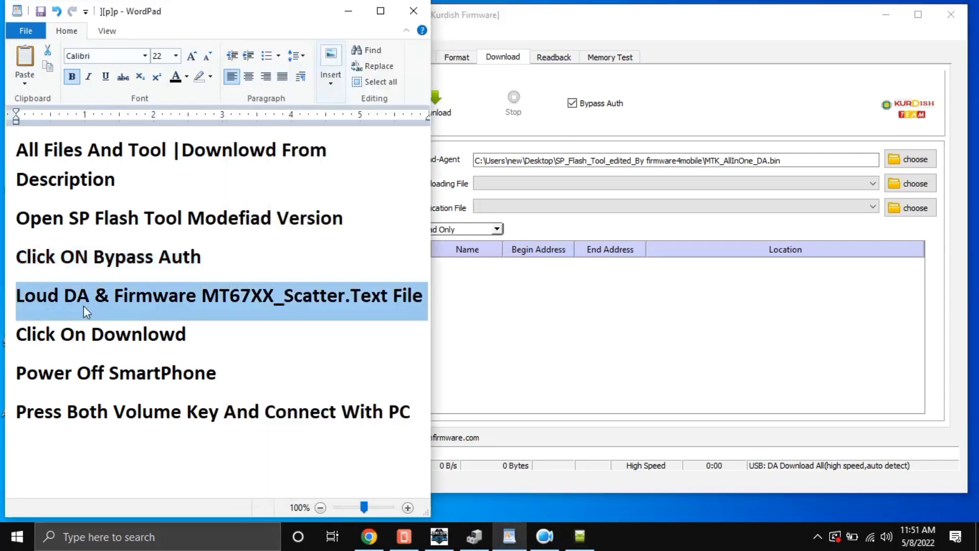
pyautogui.click(804, 87)
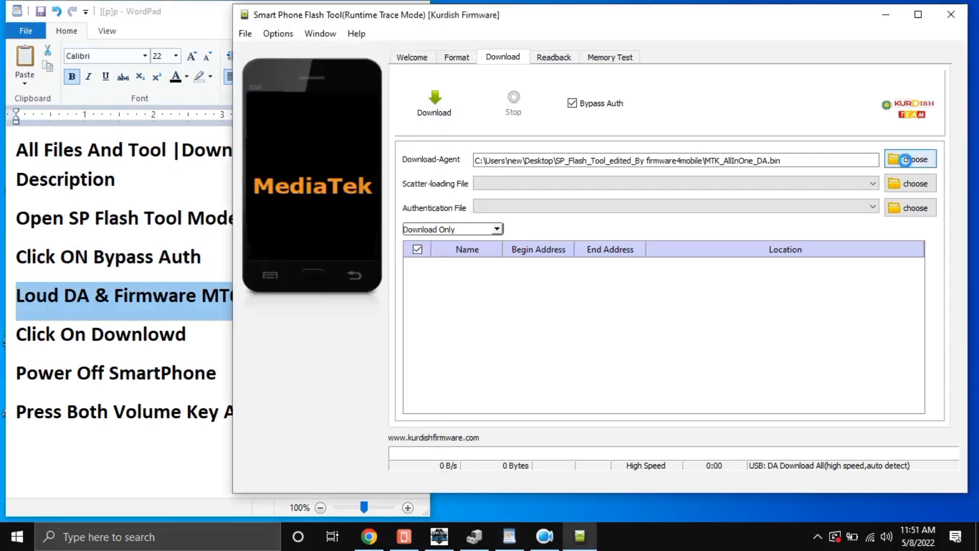
pyautogui.click(908, 161)
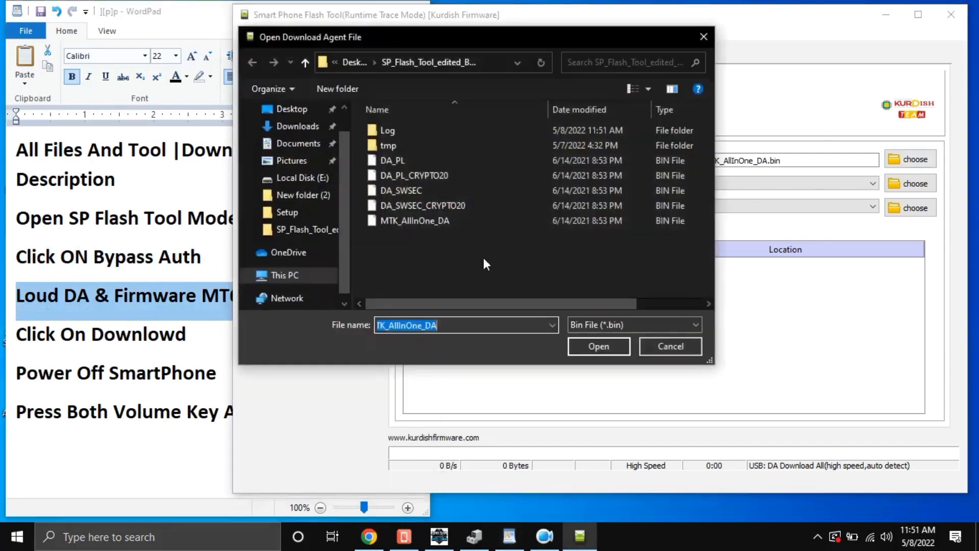
pyautogui.scroll(-5, 316, 151)
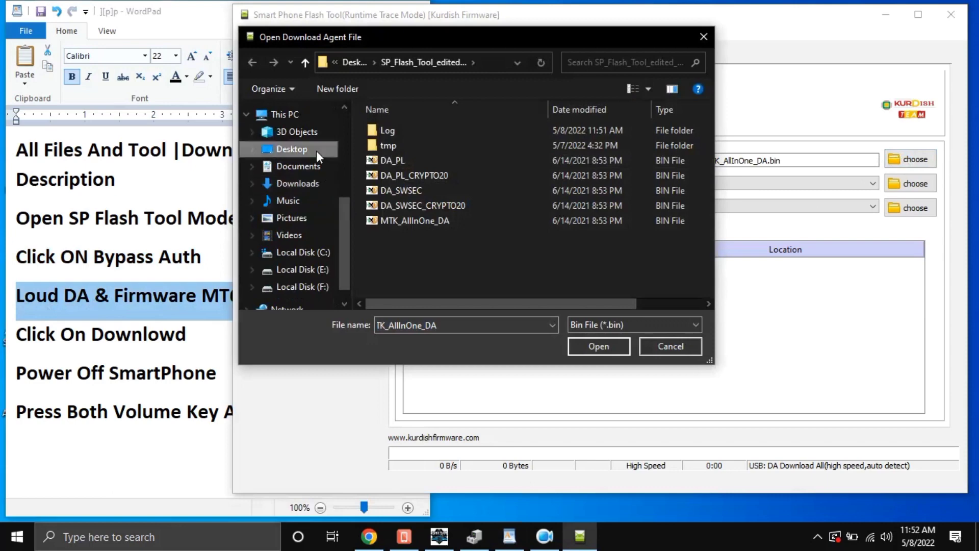
pyautogui.click(425, 224)
pyautogui.doubleClick(399, 220)
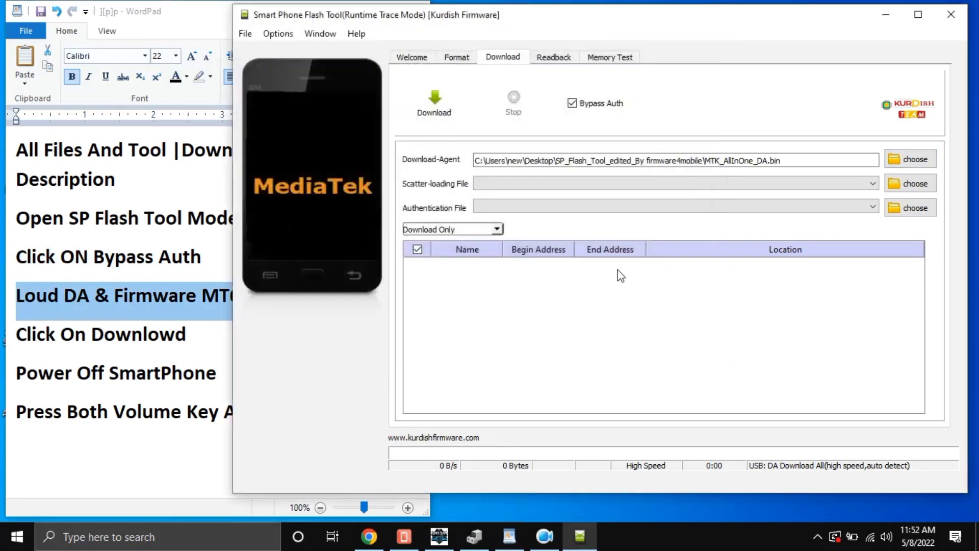
# - Load the MT6768_Android_scatter text file from the desktop's Firmware folder as the scatter-loading file and exclude the preloader partition
pyautogui.click(909, 184)
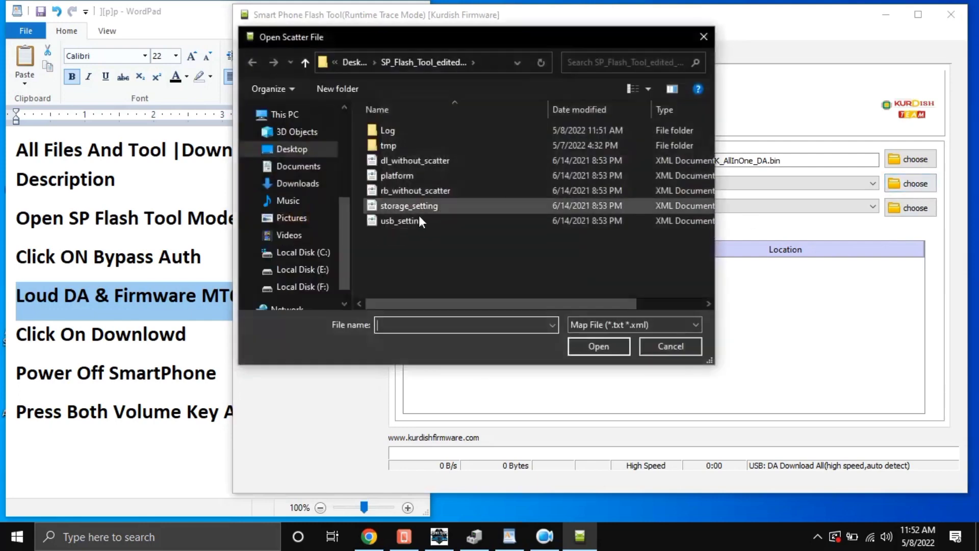
pyautogui.click(306, 152)
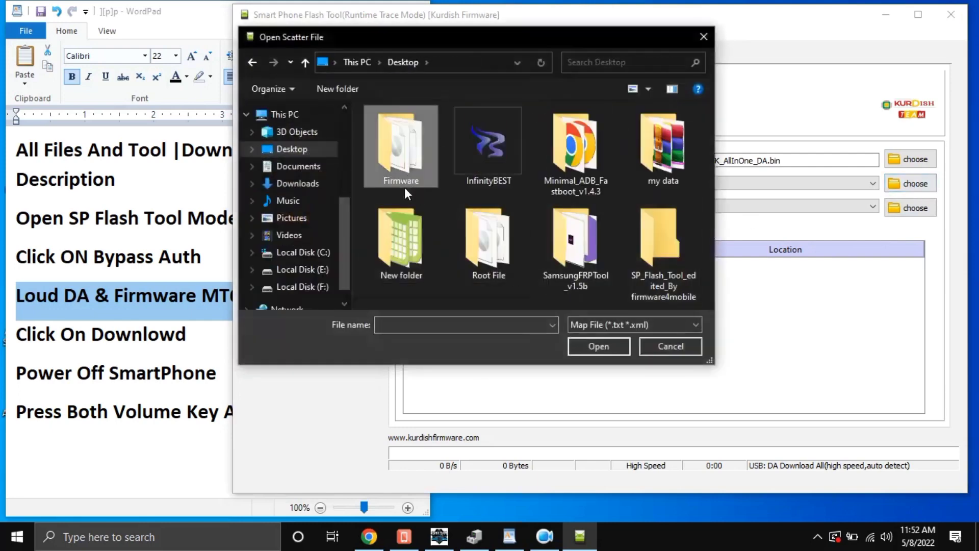
pyautogui.doubleClick(397, 179)
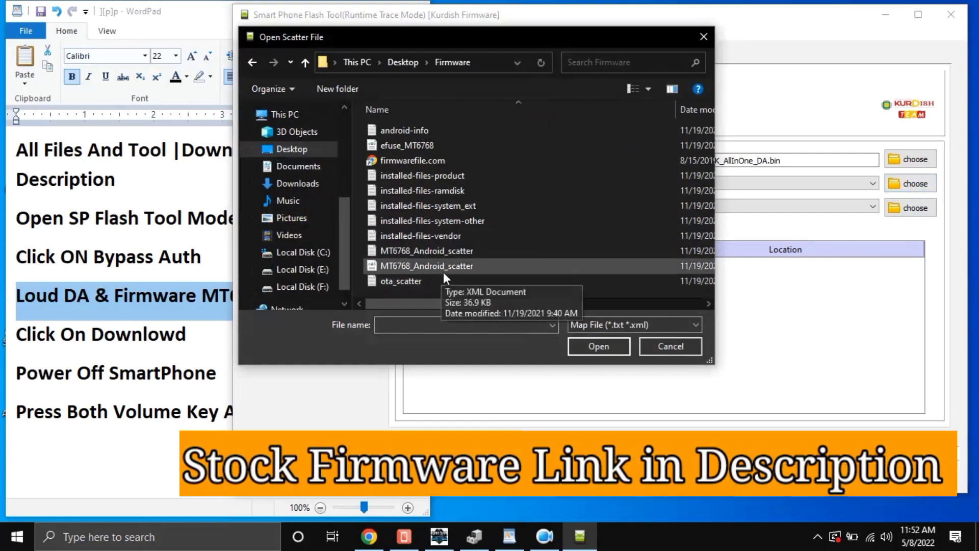
pyautogui.click(443, 256)
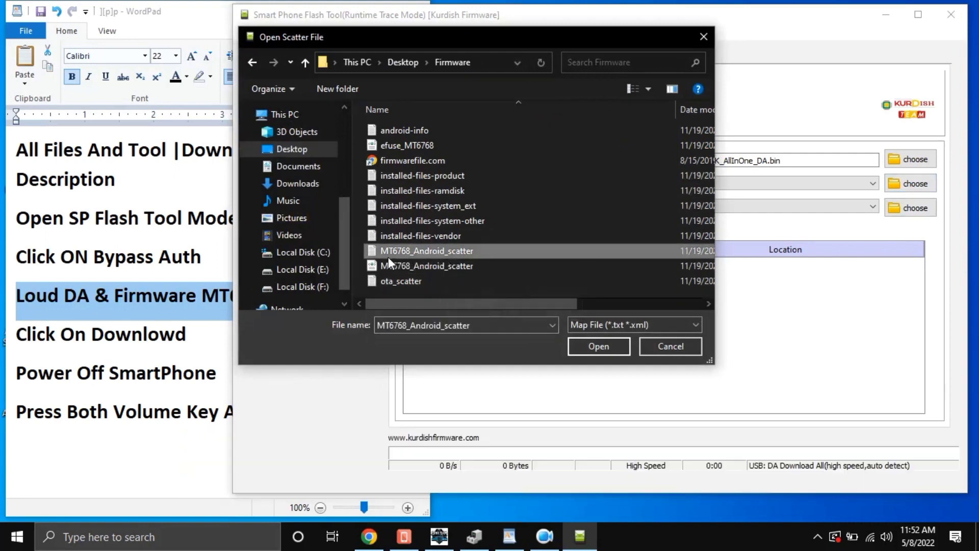
pyautogui.doubleClick(407, 251)
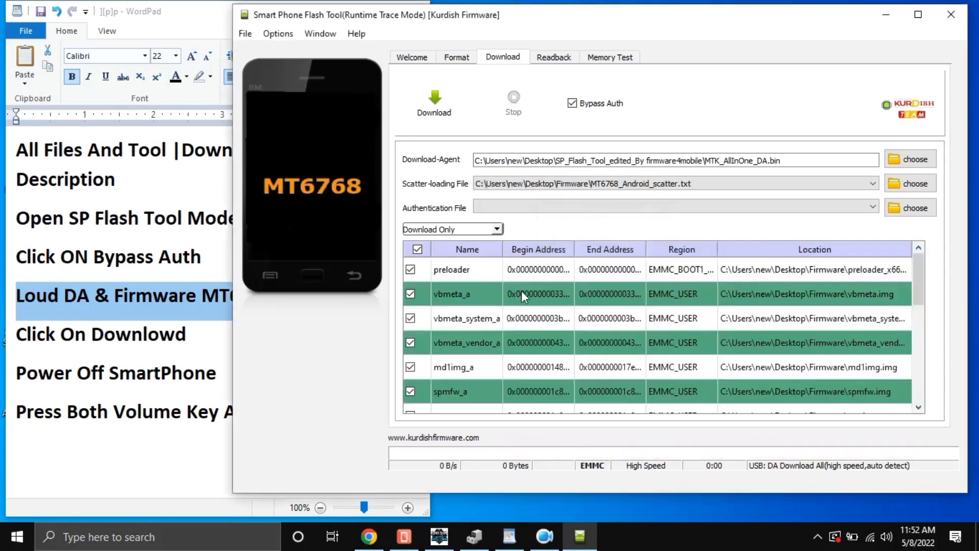
pyautogui.click(410, 269)
# - Review the partition list from preloader through userdata to check which images are selected for flashing
pyautogui.click(919, 407)
pyautogui.click(918, 407)
pyautogui.click(918, 407)
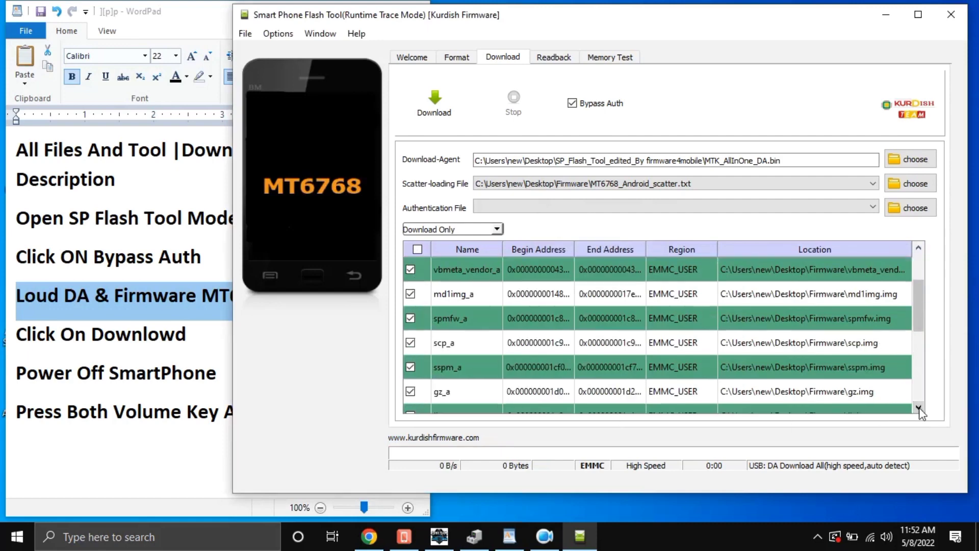
pyautogui.click(919, 408)
pyautogui.click(919, 407)
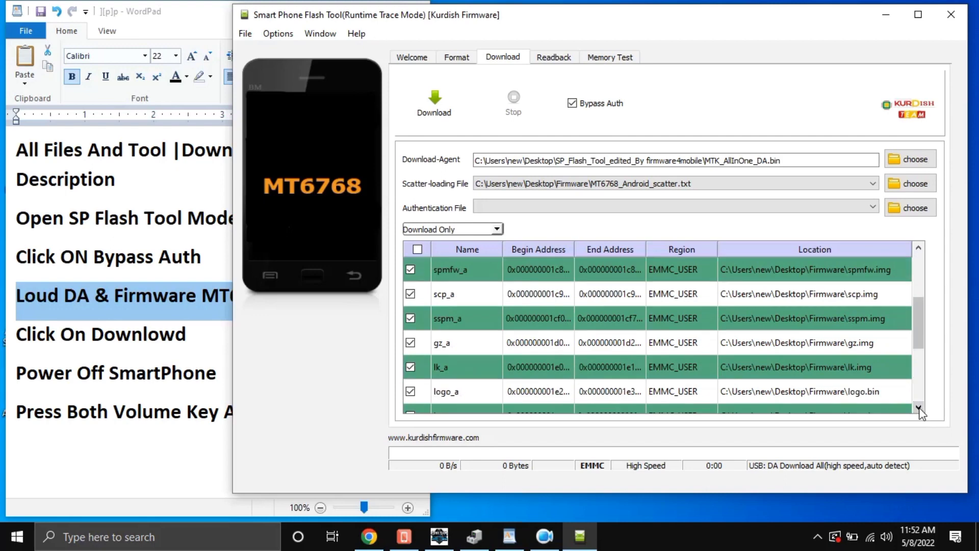
pyautogui.click(918, 407)
pyautogui.click(918, 407)
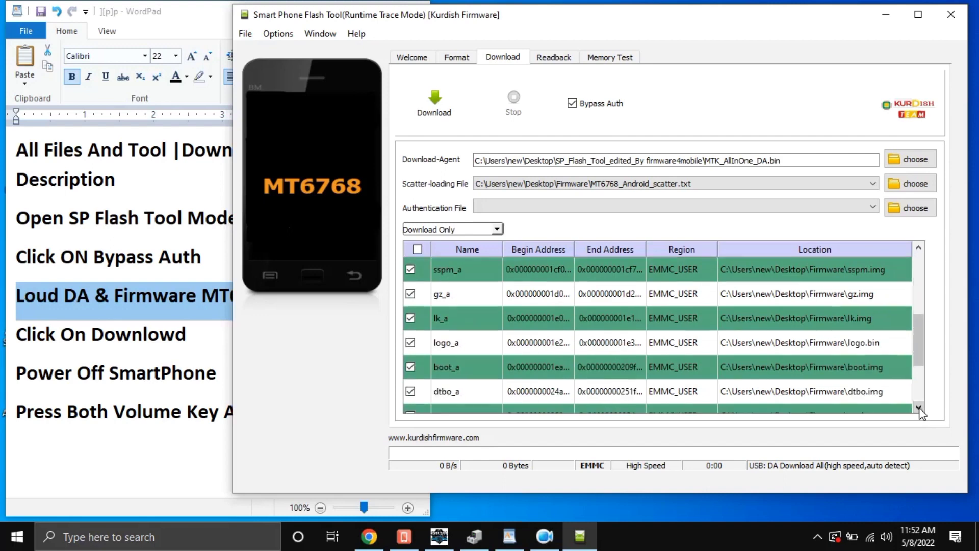
pyautogui.click(919, 407)
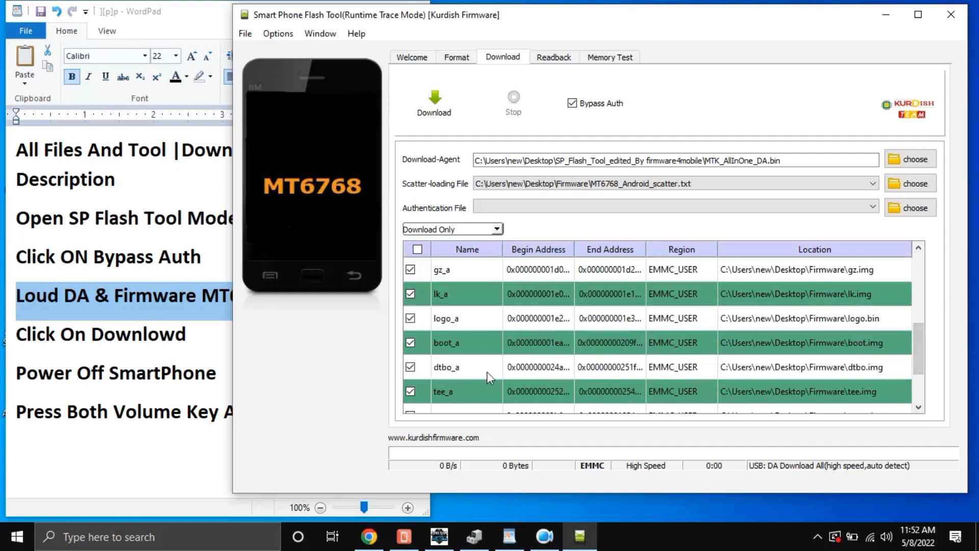
pyautogui.click(919, 408)
pyautogui.click(919, 408)
pyautogui.click(918, 408)
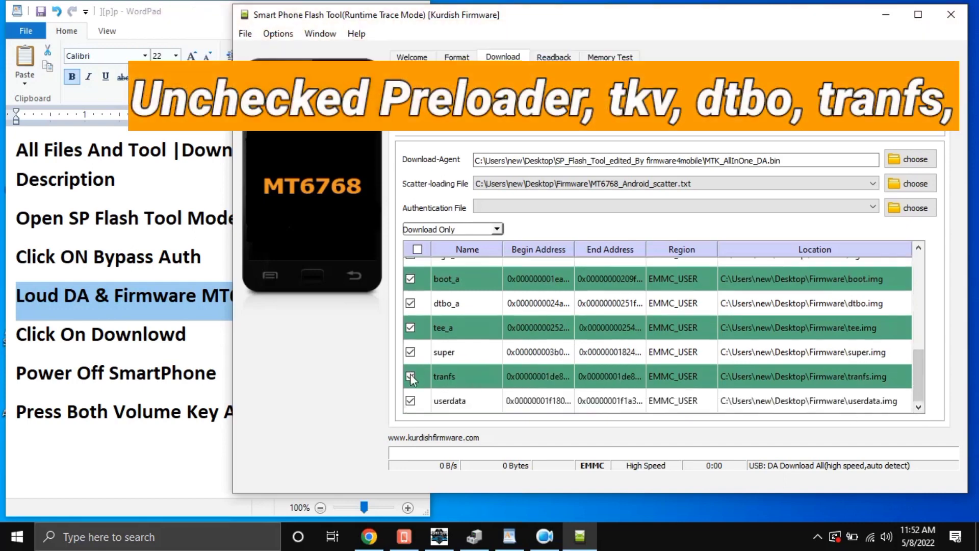
pyautogui.scroll(5, 705, 375)
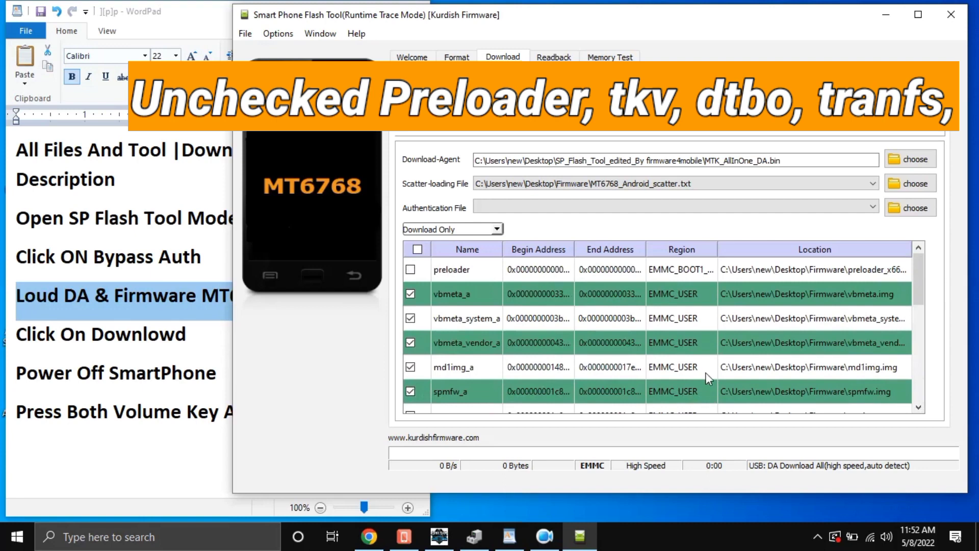
pyautogui.click(919, 408)
pyautogui.click(918, 407)
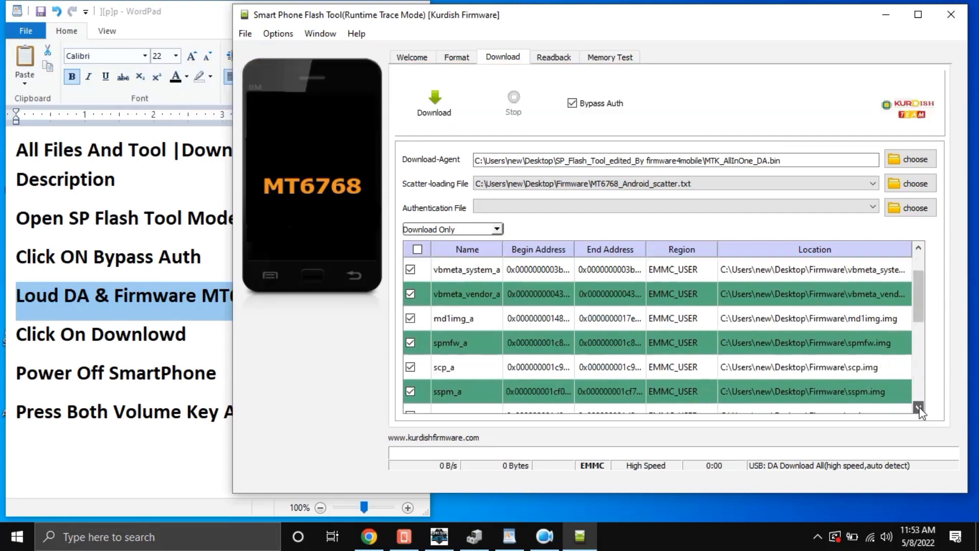
pyautogui.click(918, 408)
pyautogui.click(919, 407)
pyautogui.click(919, 407)
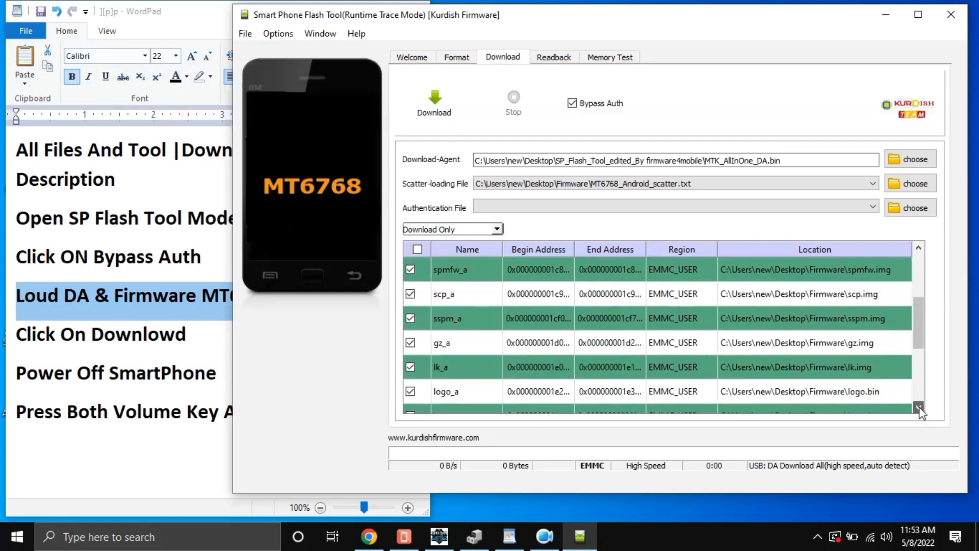
pyautogui.click(919, 407)
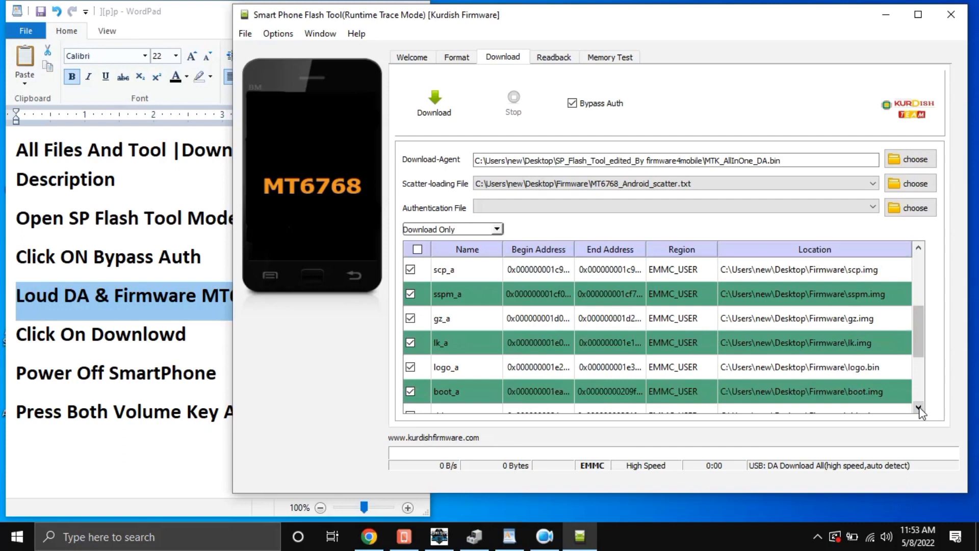
pyautogui.click(919, 407)
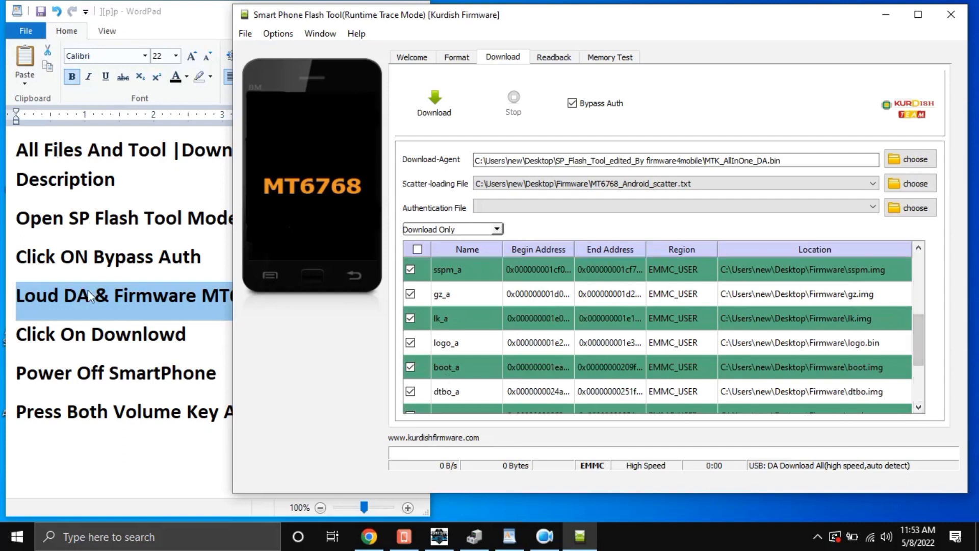
# - Highlight the "Click On Downlowd" note and start the firmware download in Download Only mode
pyautogui.click(7, 344)
pyautogui.click(8, 344)
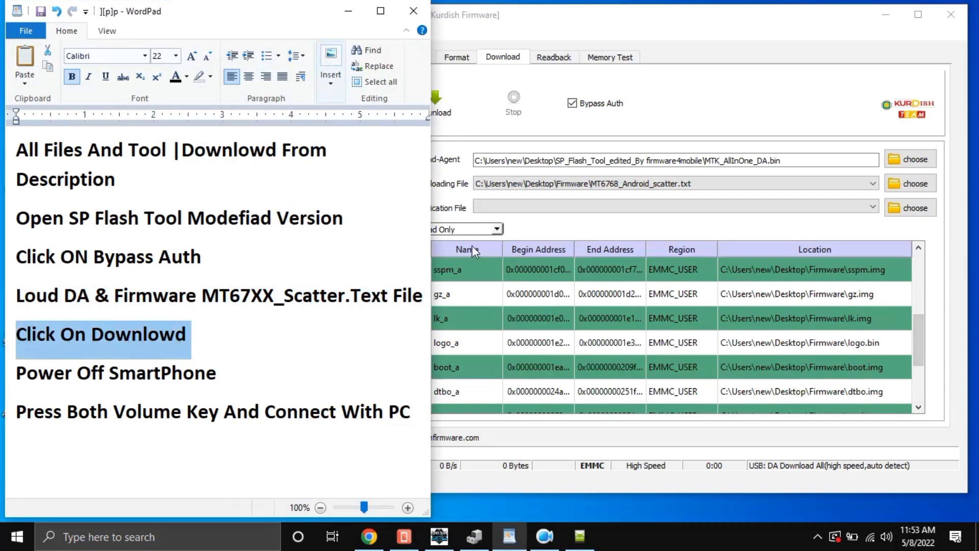
pyautogui.click(684, 14)
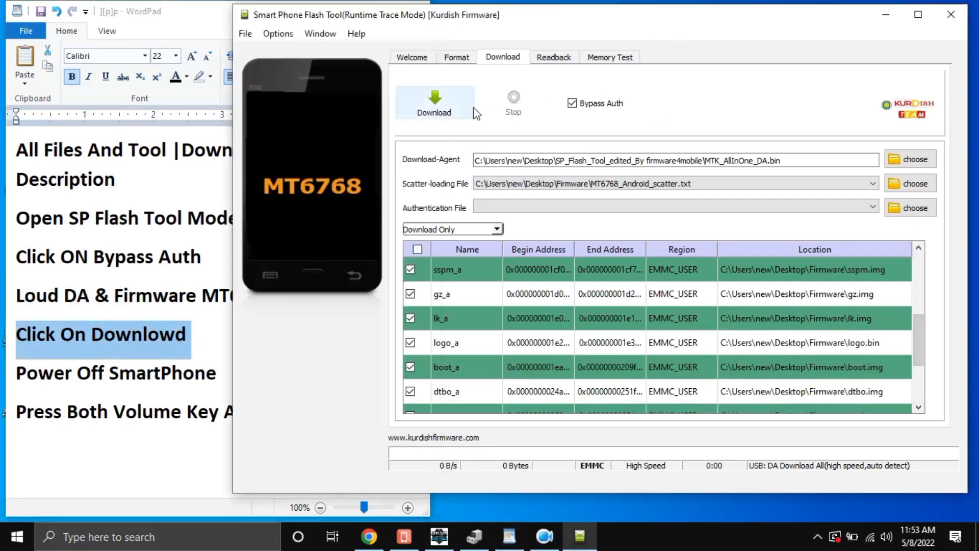
pyautogui.click(434, 104)
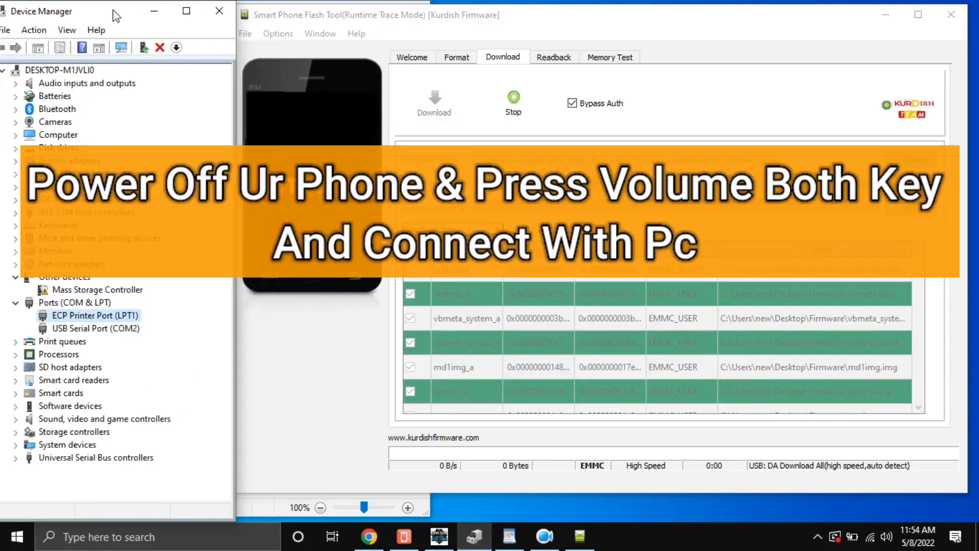
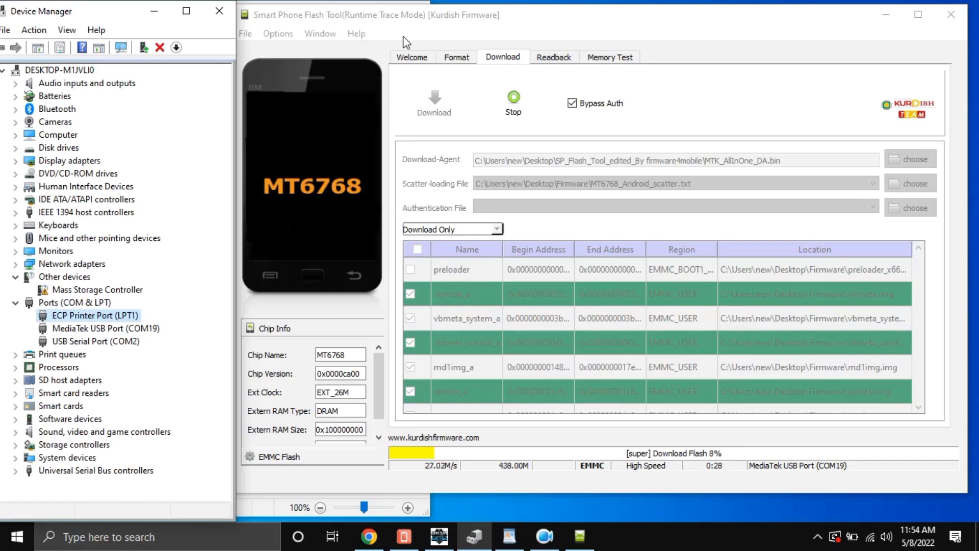
# - Minimize Device Manager and add the line "Becareful Don,t Disconnect Your Phone During Flashing OS Software" at the end of the WordPad notes
pyautogui.click(154, 16)
pyautogui.click(315, 410)
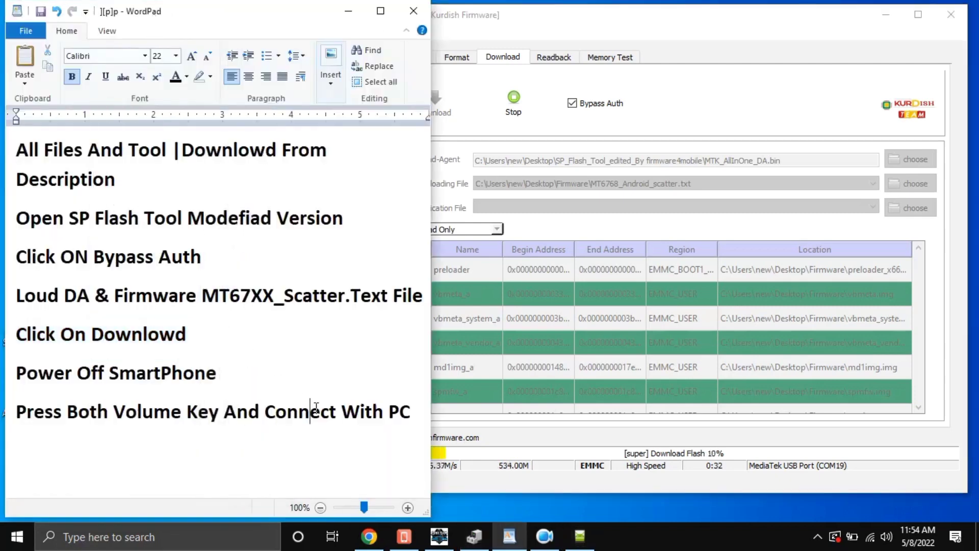
pyautogui.click(413, 412)
pyautogui.press('Return')
pyautogui.write('Becaref')
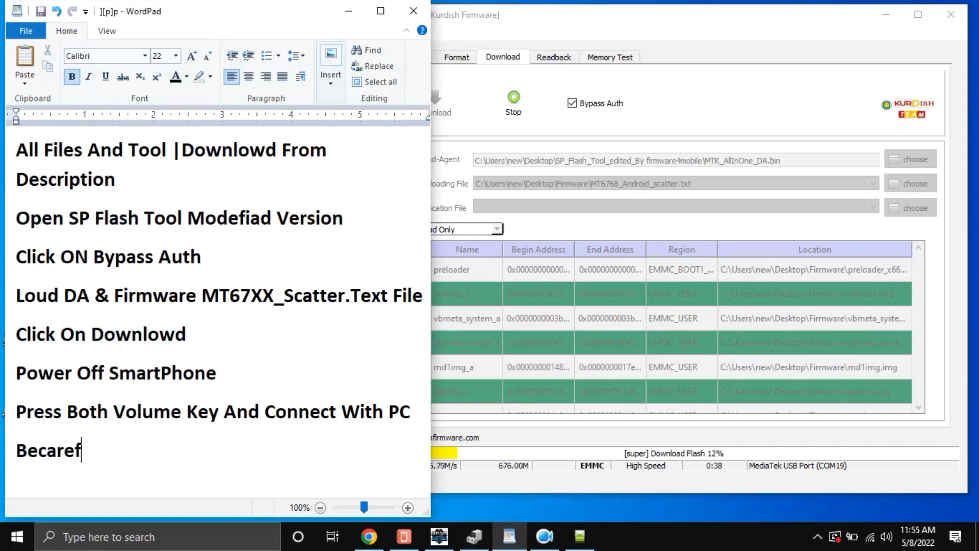
pyautogui.write('ul D')
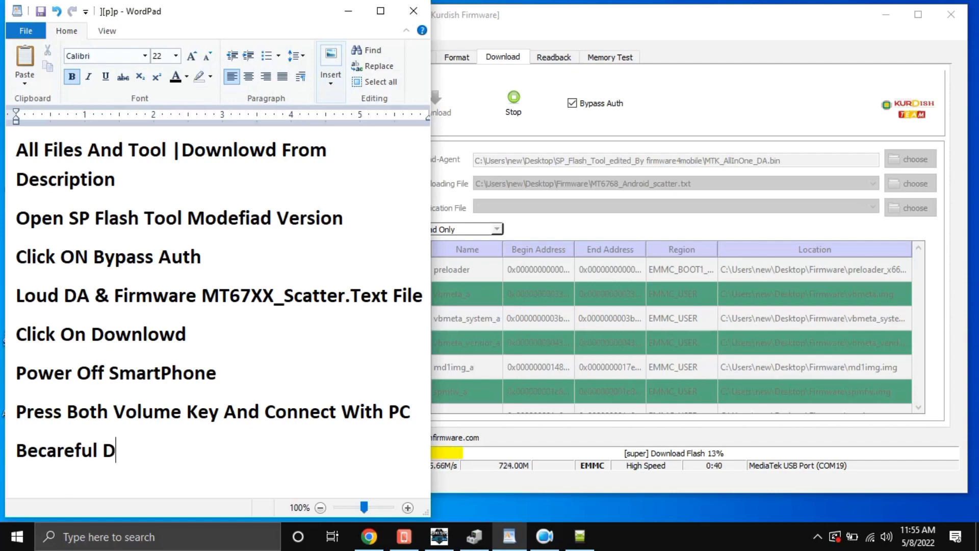
pyautogui.write('on,t ')
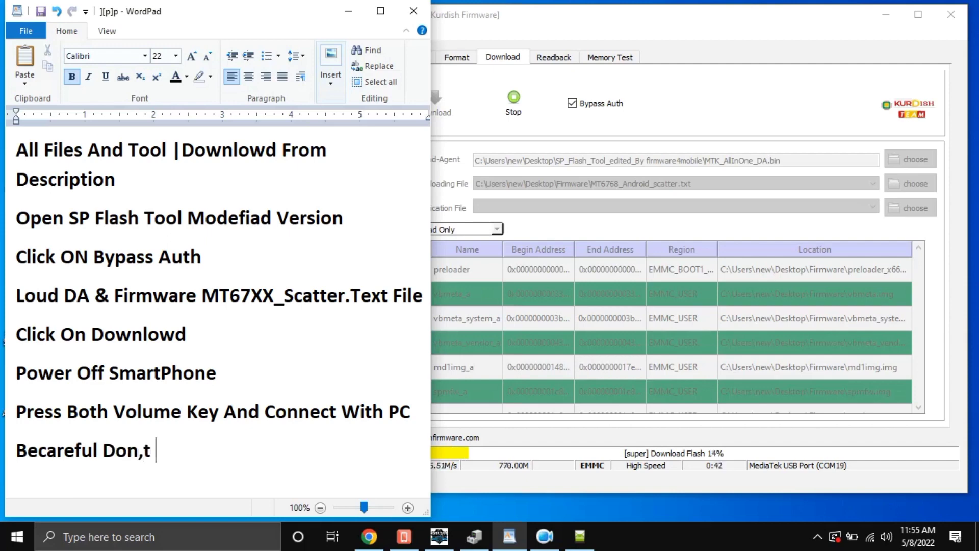
pyautogui.write('Di')
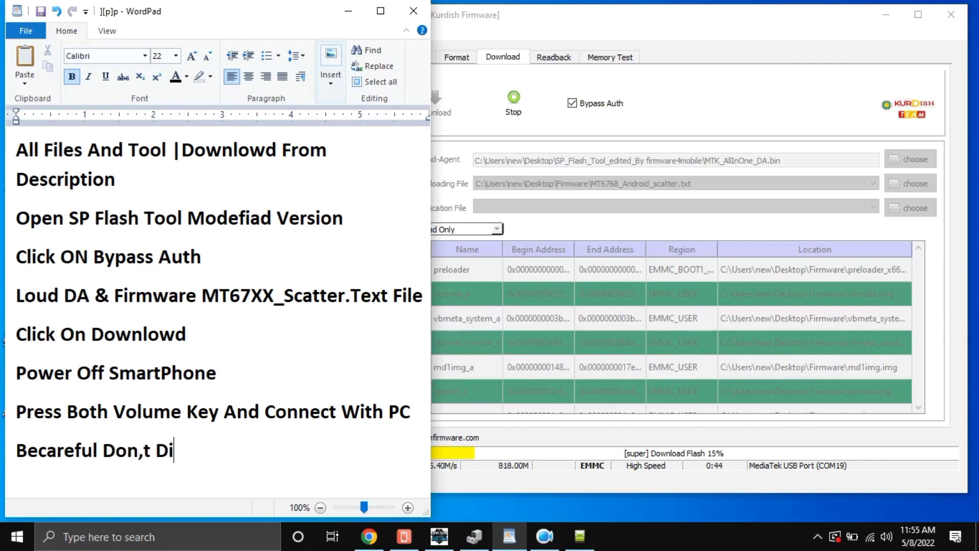
pyautogui.write('sconnec')
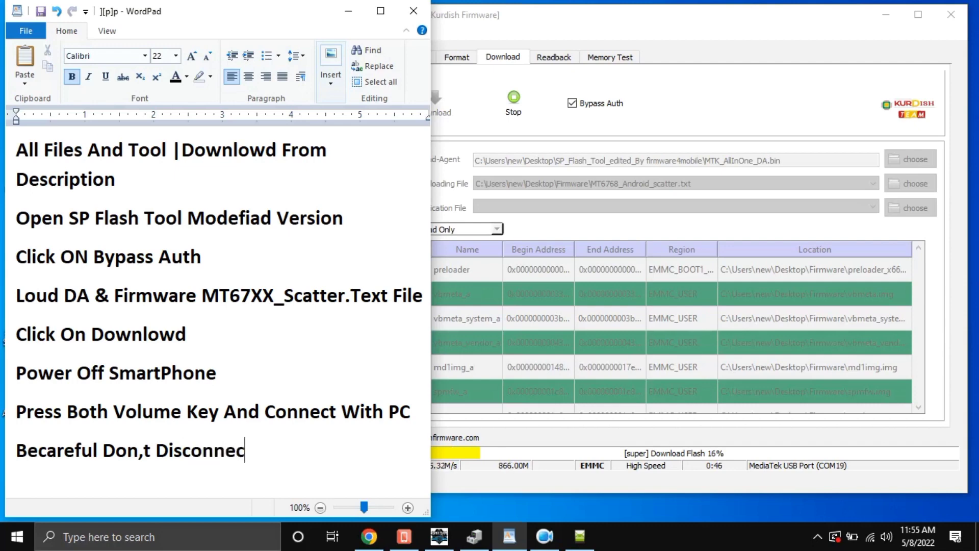
pyautogui.write('t Yo')
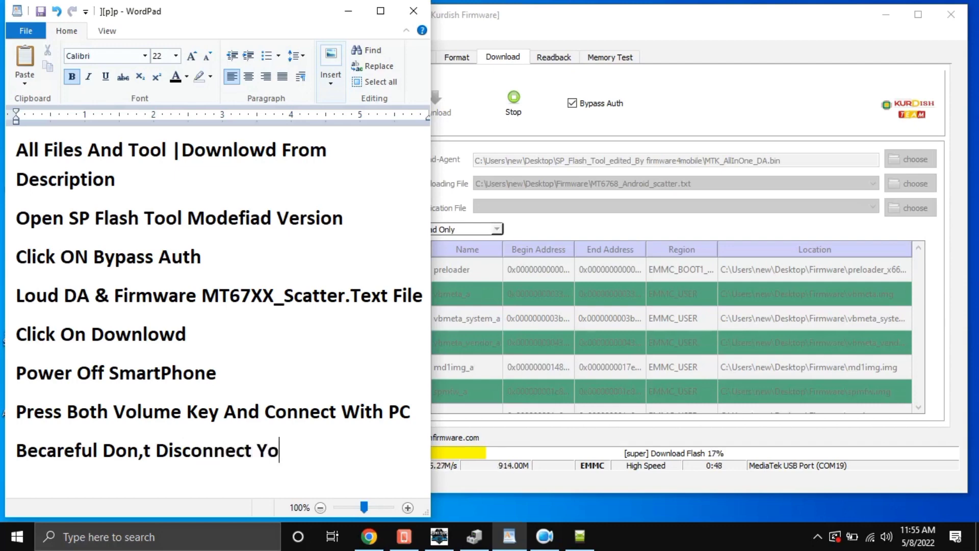
pyautogui.write('ur P')
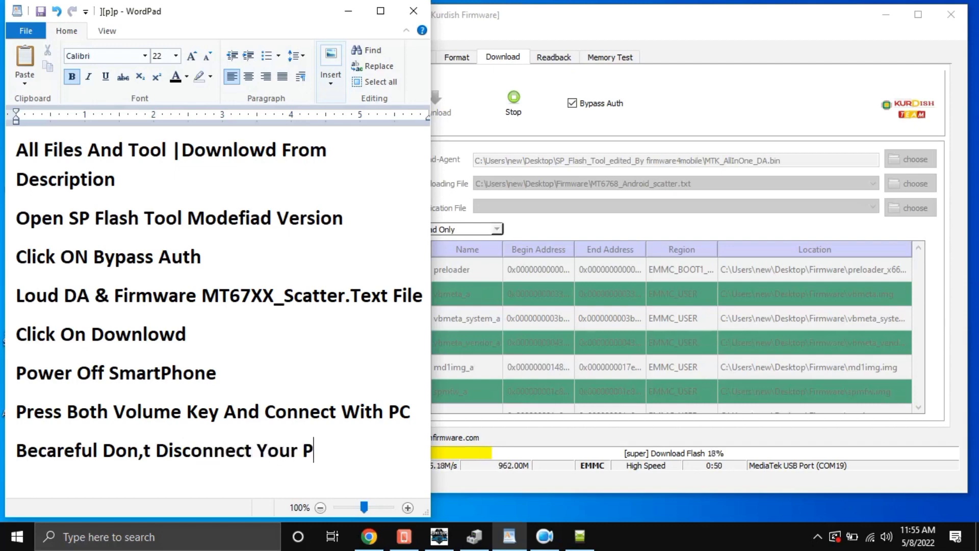
pyautogui.write('hone During')
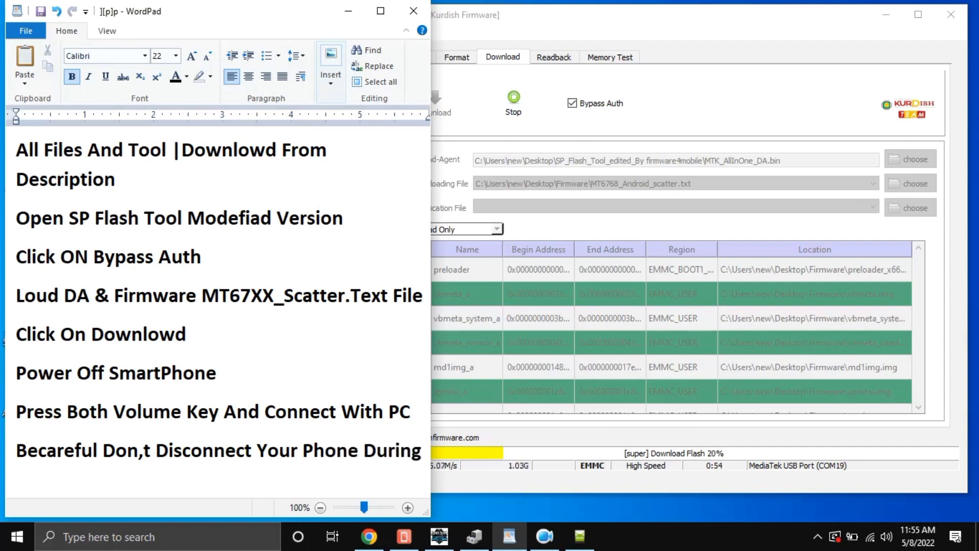
pyautogui.write(' Flash')
pyautogui.write('ing')
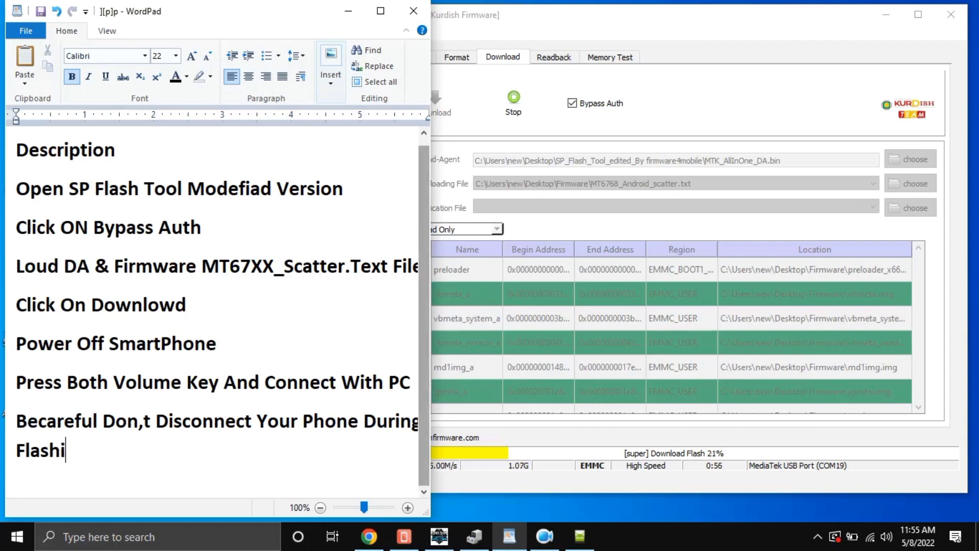
pyautogui.write(' OS So')
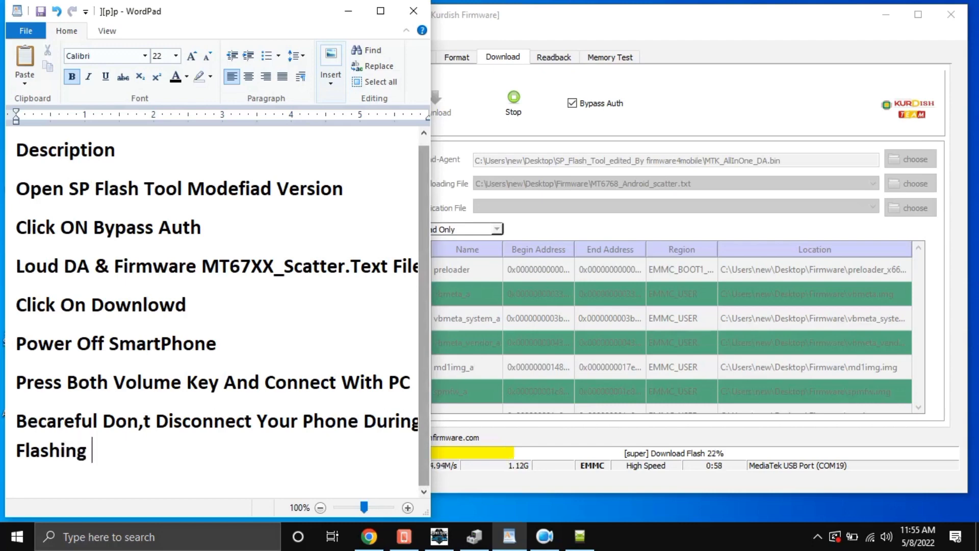
pyautogui.write('ftware')
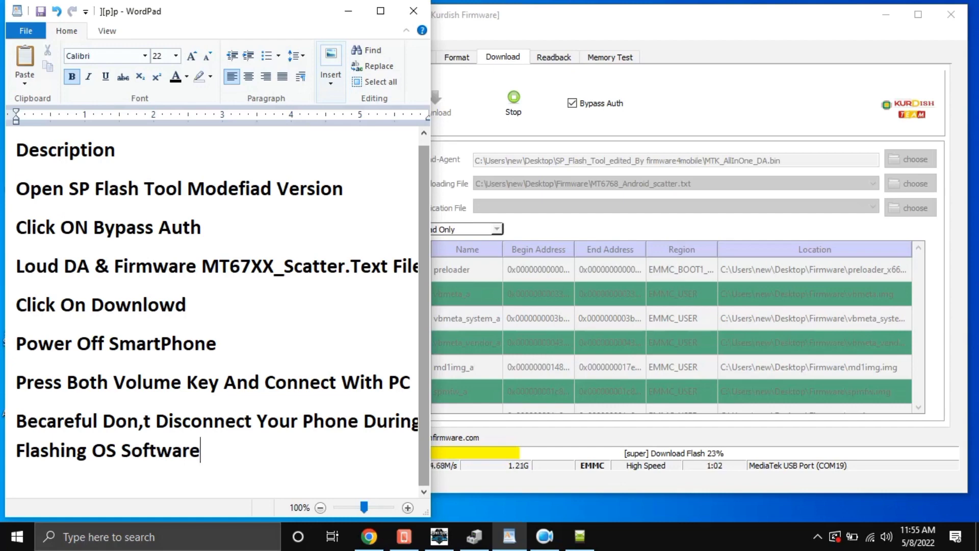
# - Add the closing line "Thanks For Watching & Plzz Subscribe My Channal" below the warning about disconnecting the phone
pyautogui.press('Return')
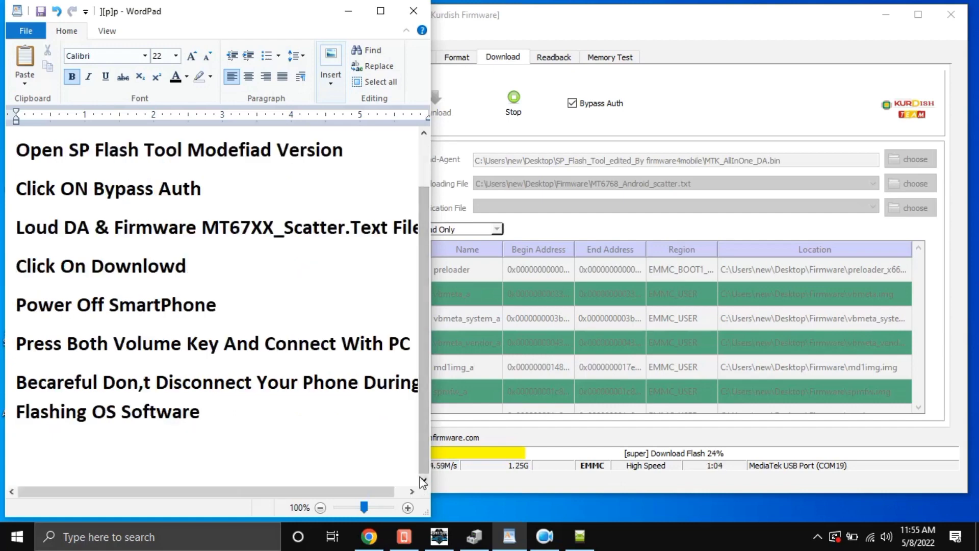
pyautogui.write('Thans')
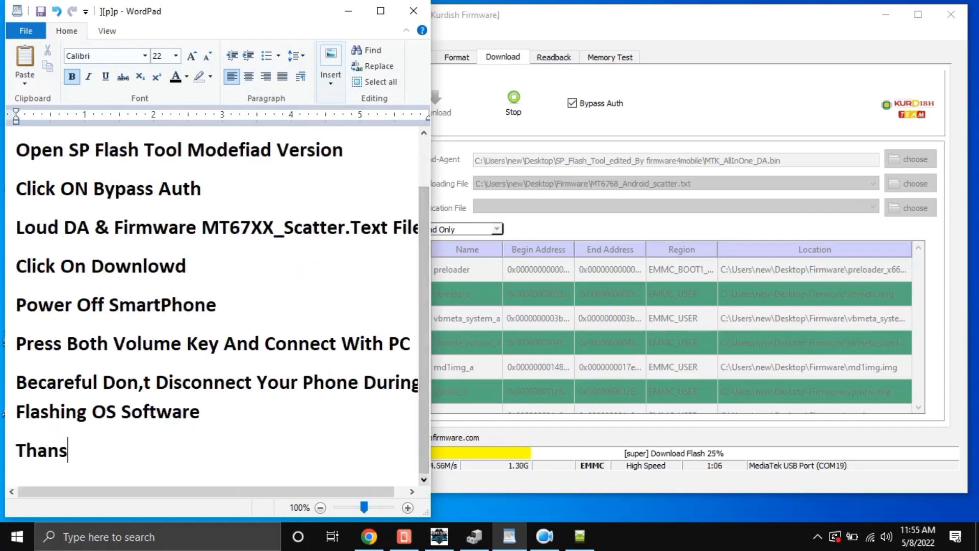
pyautogui.press('BackSpace')
pyautogui.write('ks F')
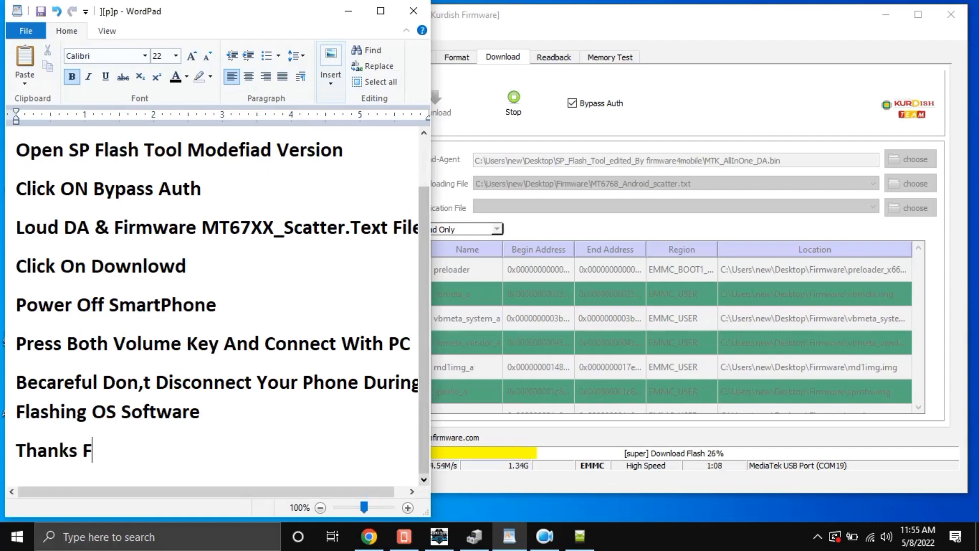
pyautogui.write('or Watch')
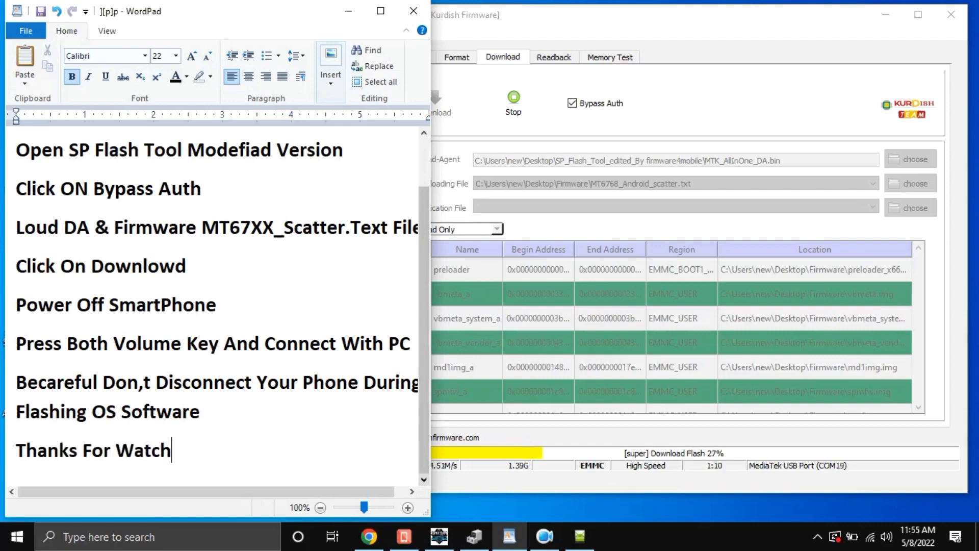
pyautogui.write('ing ')
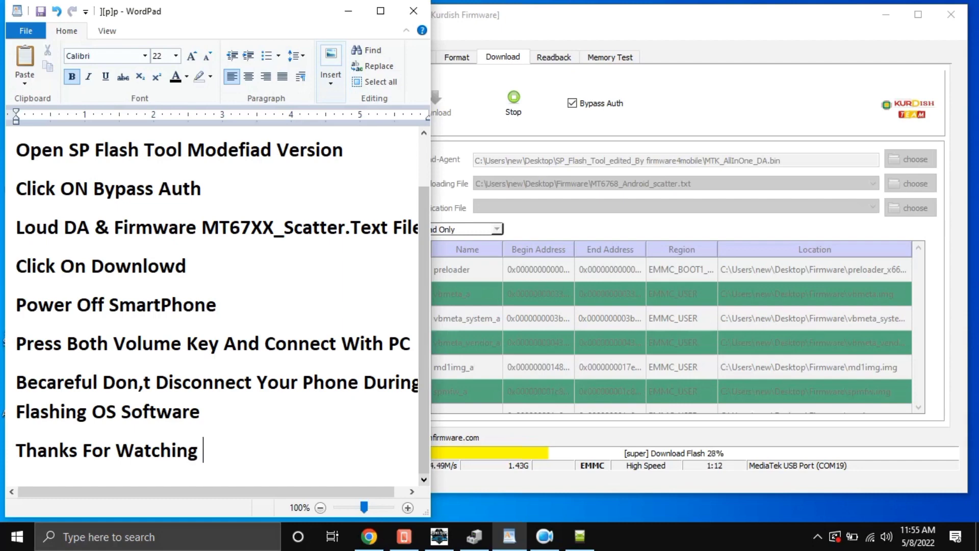
pyautogui.write('& Plz')
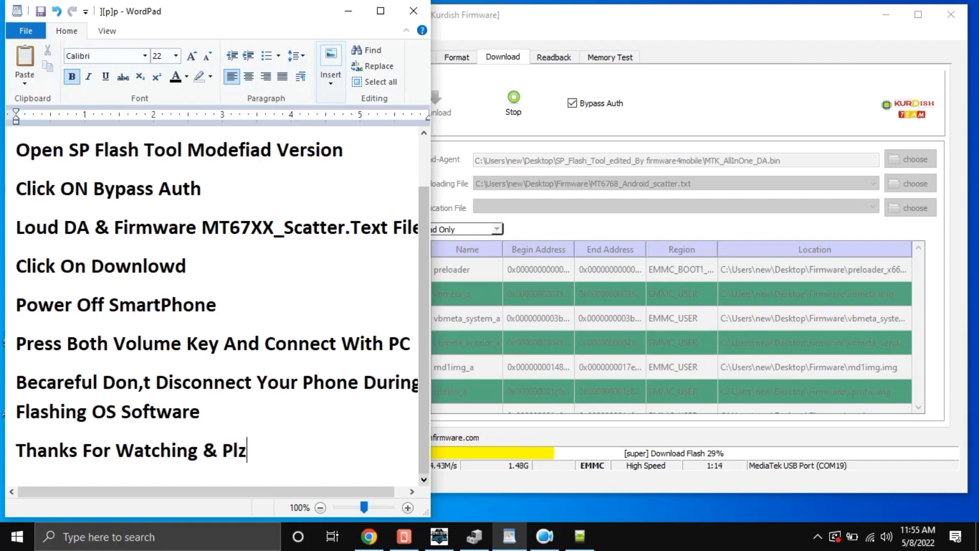
pyautogui.write('z Sub')
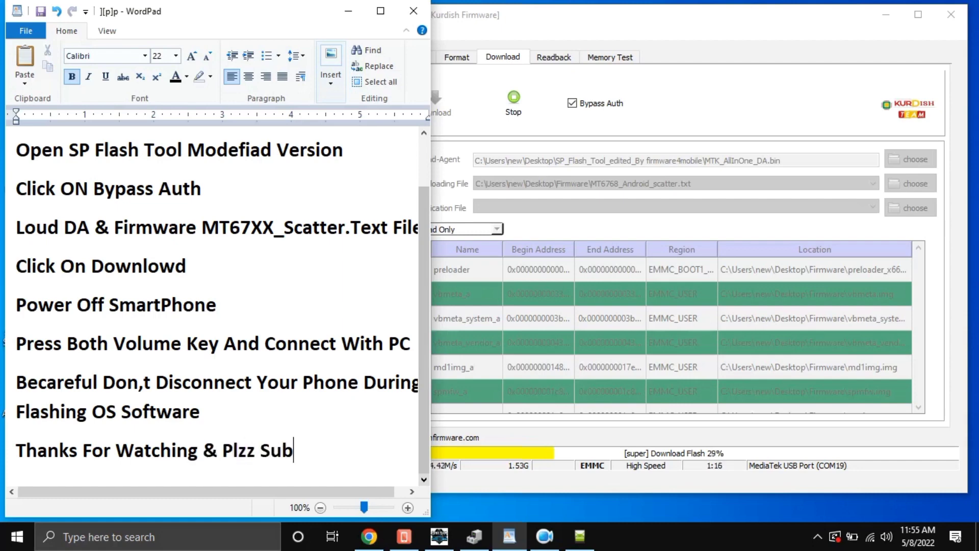
pyautogui.write('scribe ')
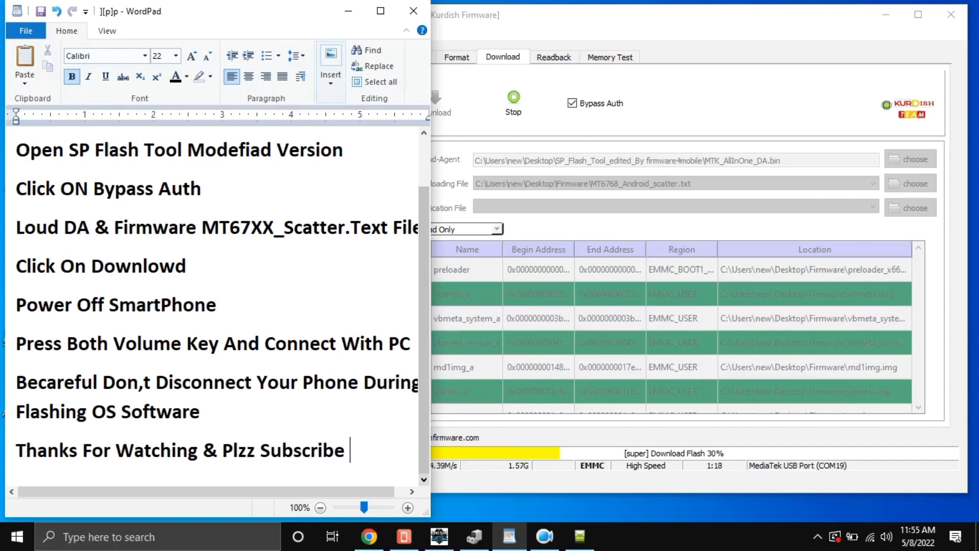
pyautogui.write('My Ch')
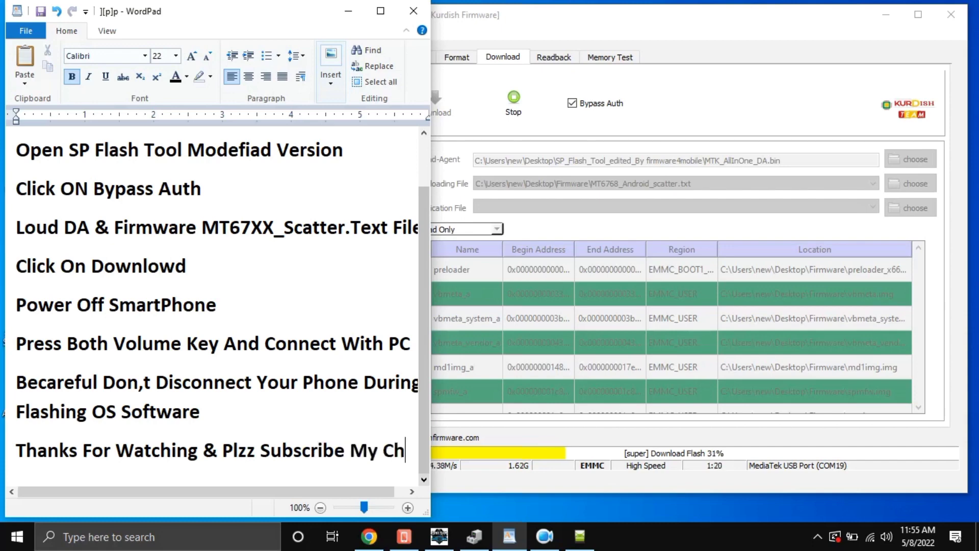
pyautogui.write('annak')
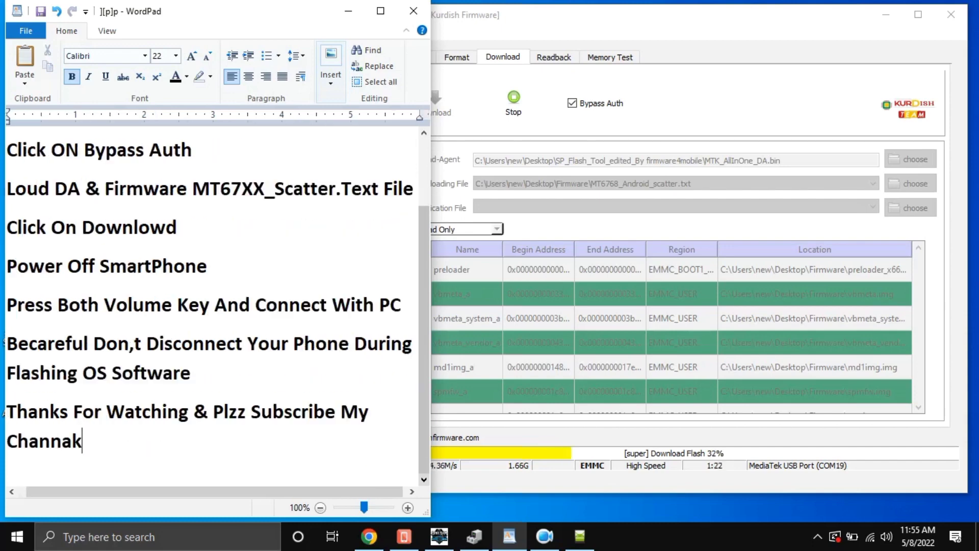
pyautogui.press('BackSpace')
pyautogui.write('l')
# - Minimize the WordPad notes and reposition the Smart Phone Flash Tool window nearer the middle of the desktop
pyautogui.click(349, 13)
pyautogui.moveTo(572, 27); pyautogui.dragTo(488, 34)
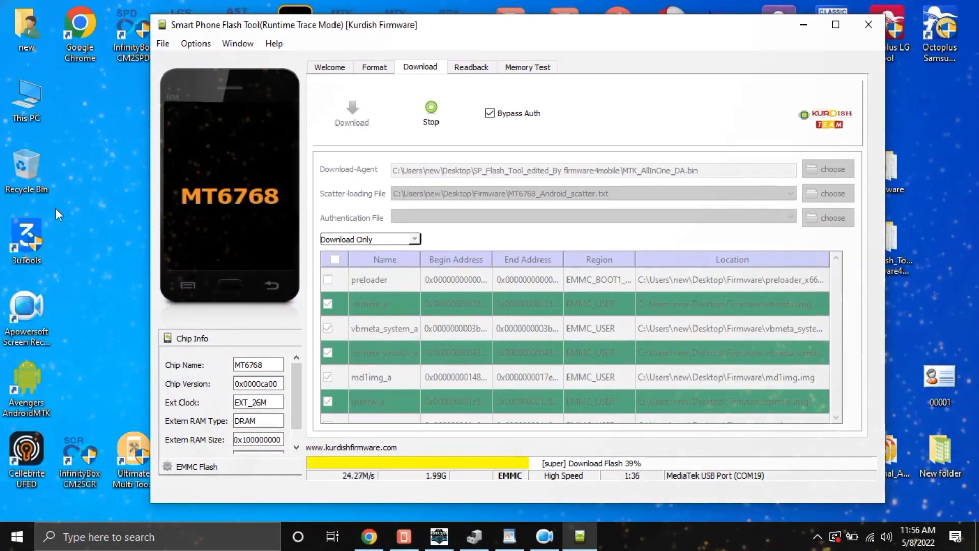
pyautogui.moveTo(484, 32); pyautogui.dragTo(473, 30)
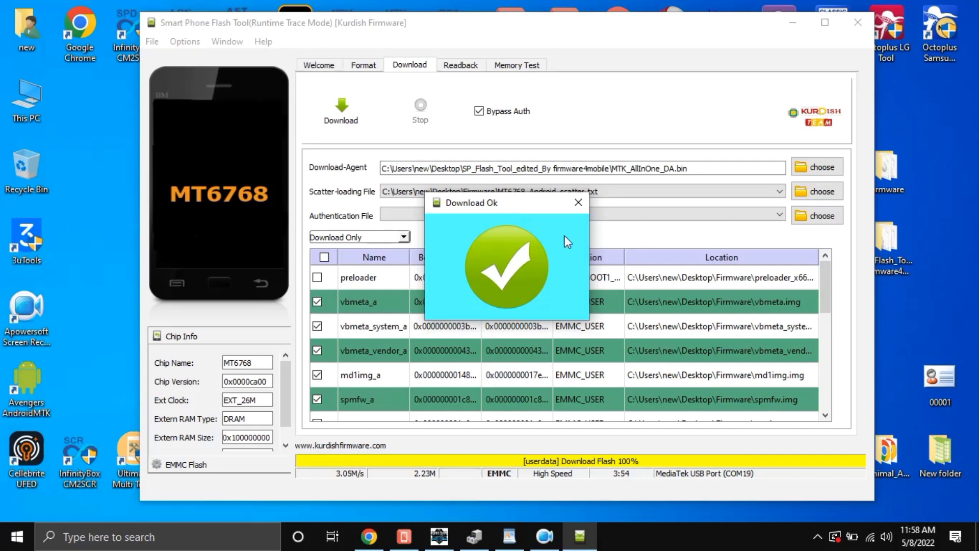
# - Dismiss the Download Ok dialog and close Smart Phone Flash Tool
pyautogui.click(572, 203)
pyautogui.click(848, 27)
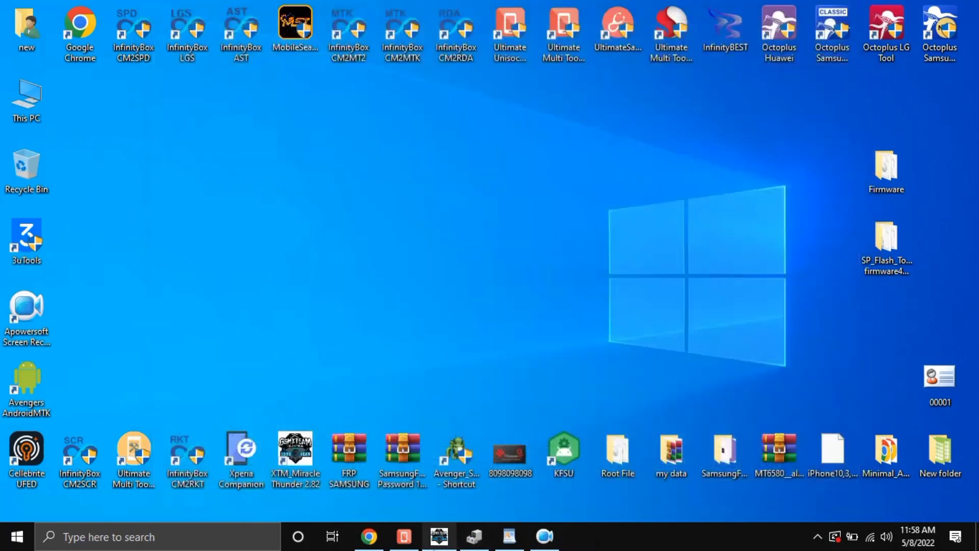